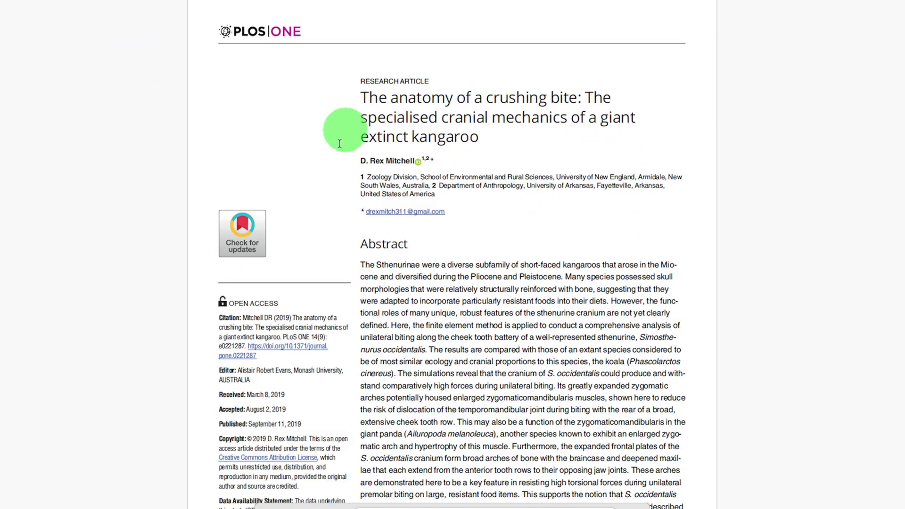
Scroll the PLOS ONE paper down to Fig 4's von Mises stress skull maps
scroll(832, 330, down, 20)
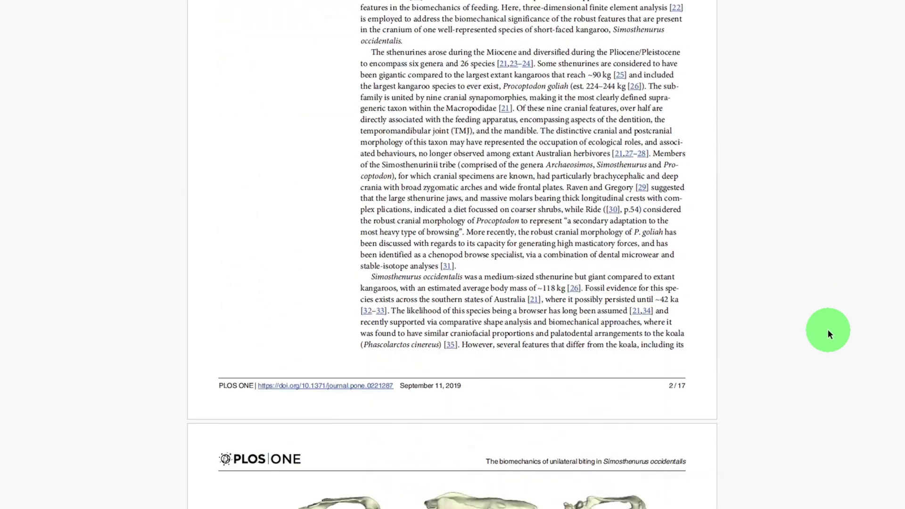
scroll(829, 333, down, 20)
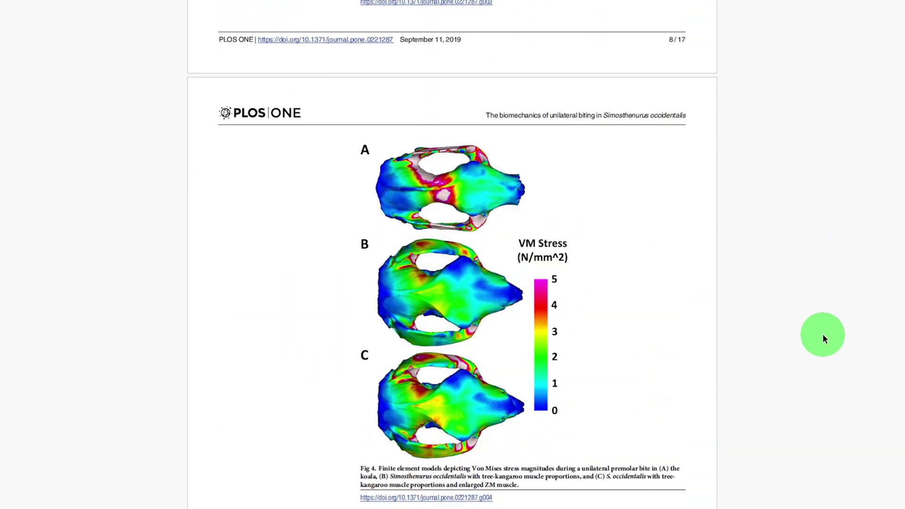
scroll(823, 339, down, 1)
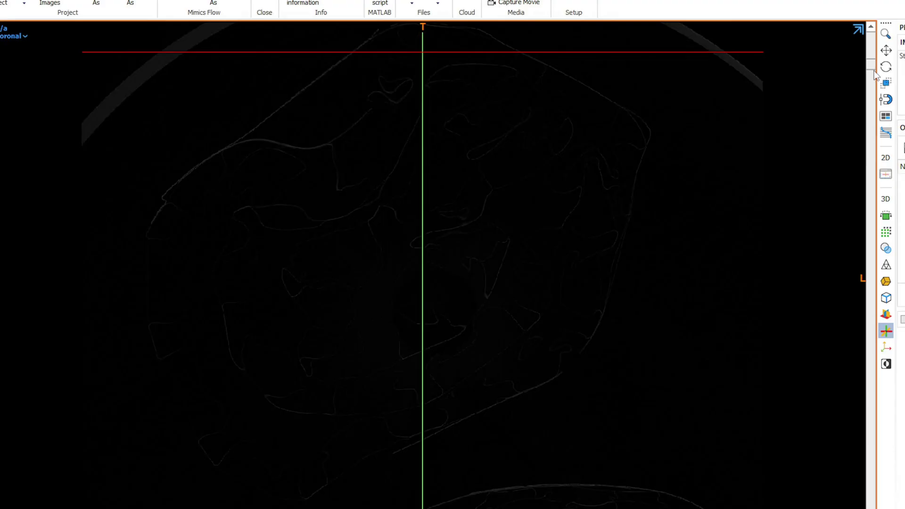
Lower the bone threshold minimum to 79 GV and start Region Grow for a new skull mask
scroll(872, 154, down, 10)
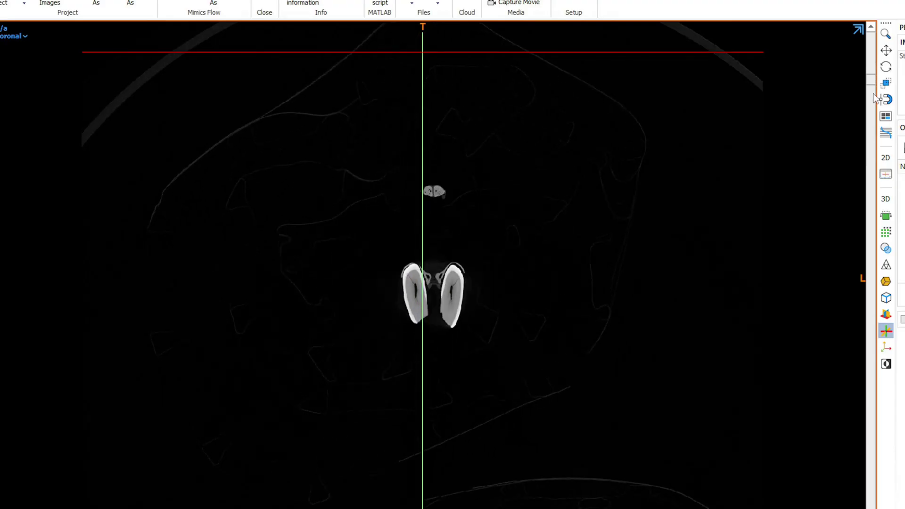
drag(872, 155, 870, 377)
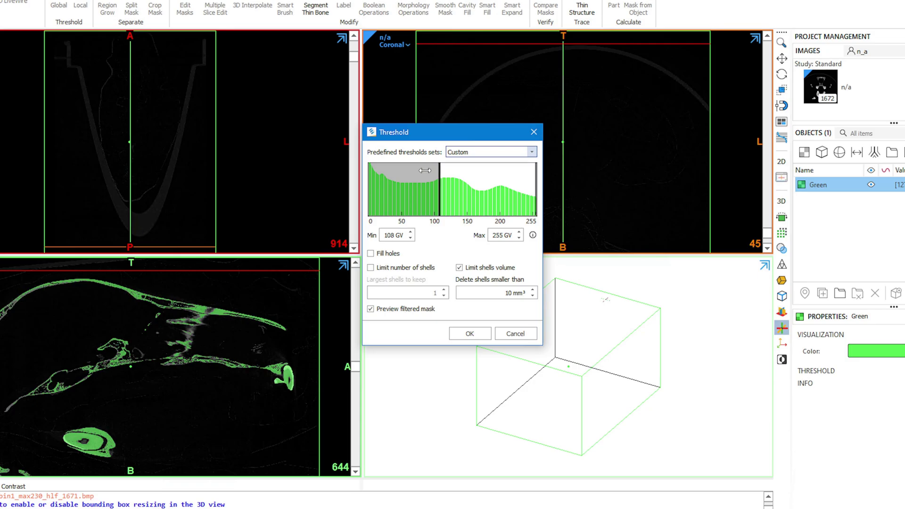
drag(424, 170, 413, 170)
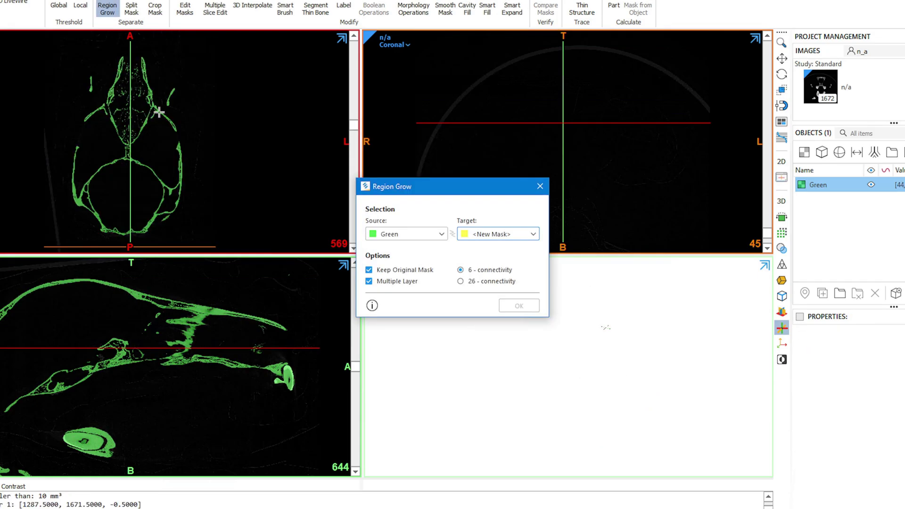
click(159, 112)
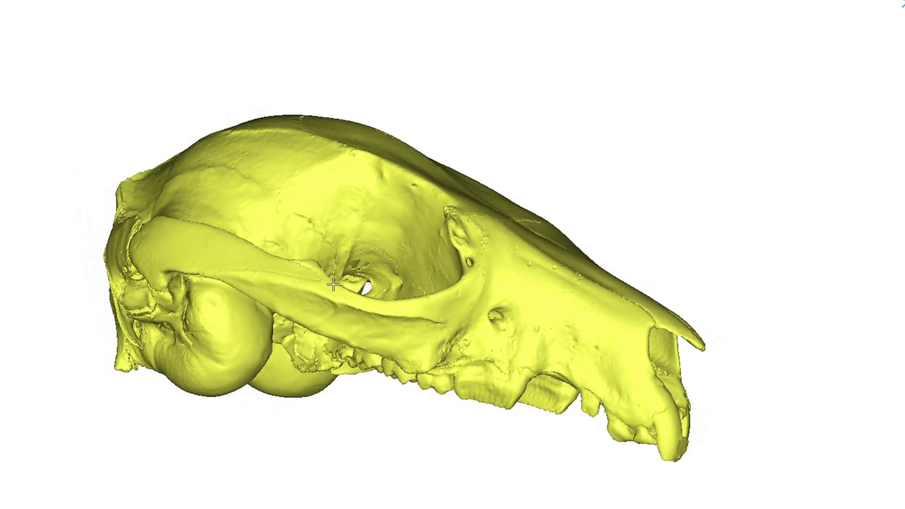
scroll(370, 278, up, 3)
scroll(369, 279, up, 10)
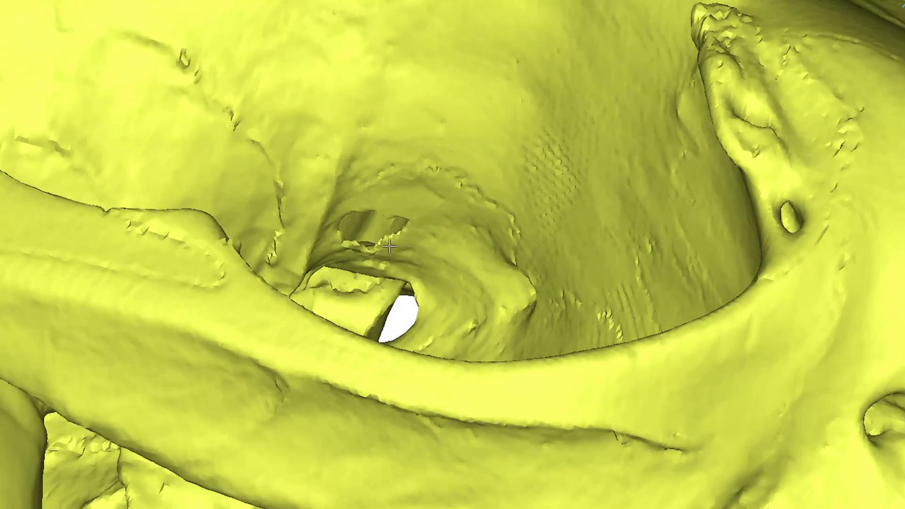
scroll(393, 243, up, 10)
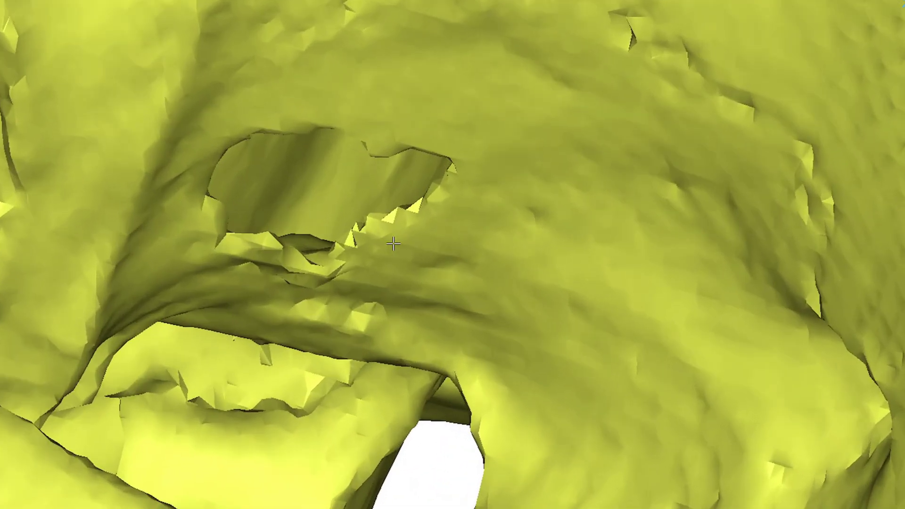
scroll(392, 244, up, 2)
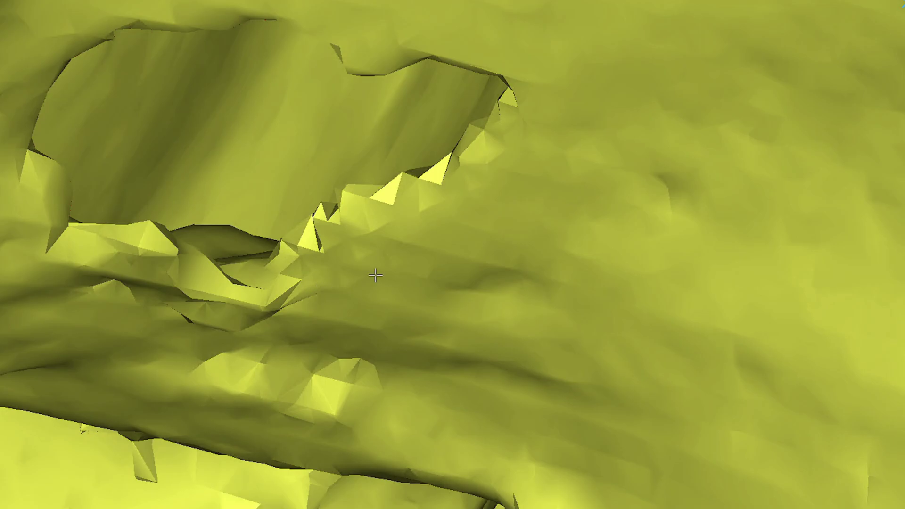
scroll(376, 275, up, 3)
scroll(376, 275, down, 12)
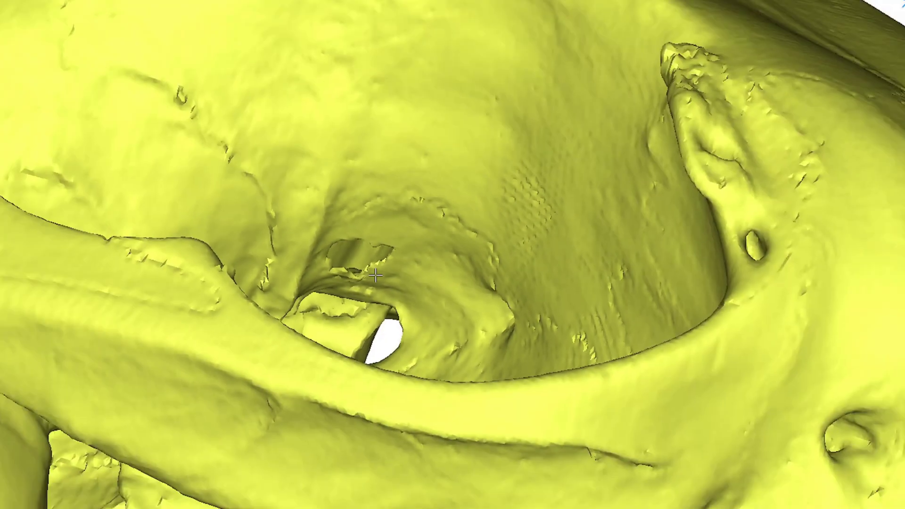
scroll(376, 275, down, 6)
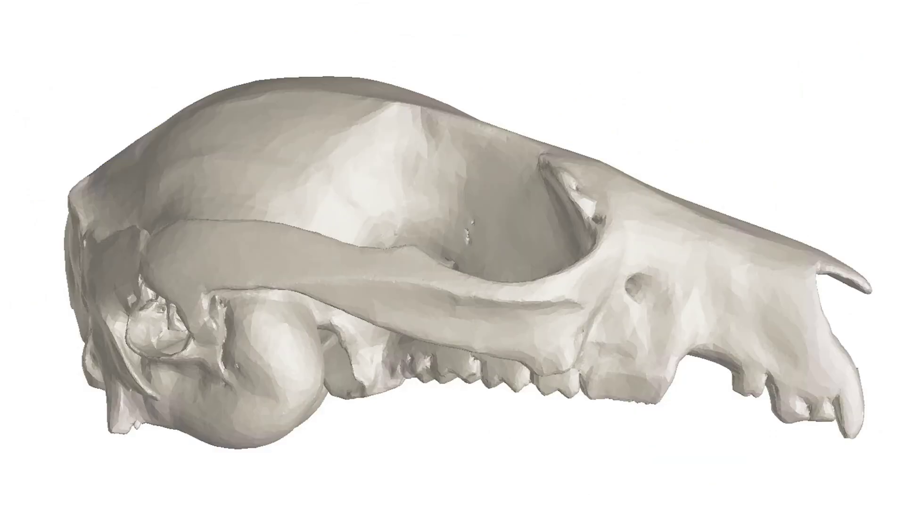
Check brick property PSOLID 1 / MAT 1 (isotropic, 20000 MPa, Poisson 0.3), then show the 9Rmassd surface
key(ctrl+p)
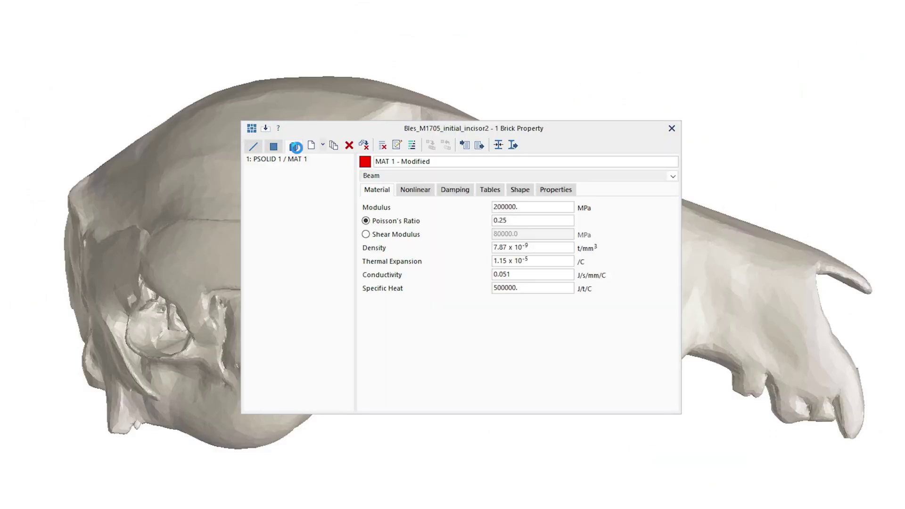
click(300, 160)
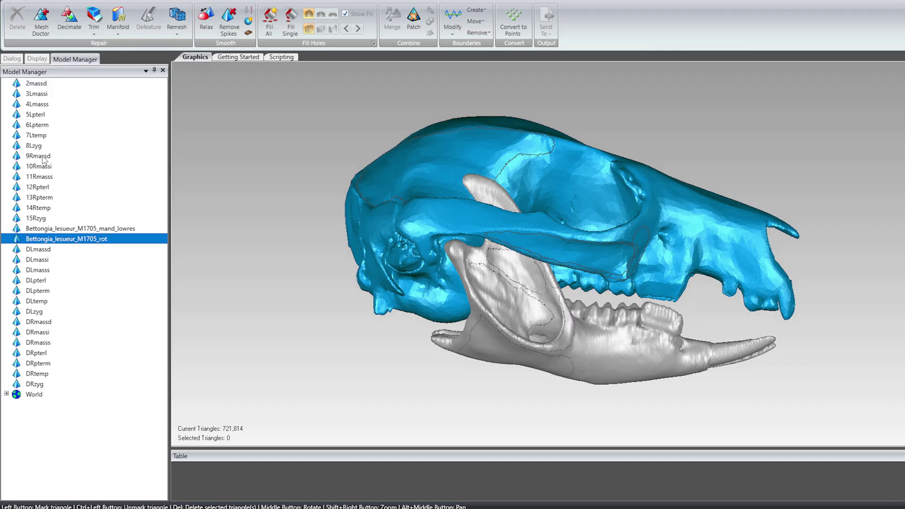
click(41, 156)
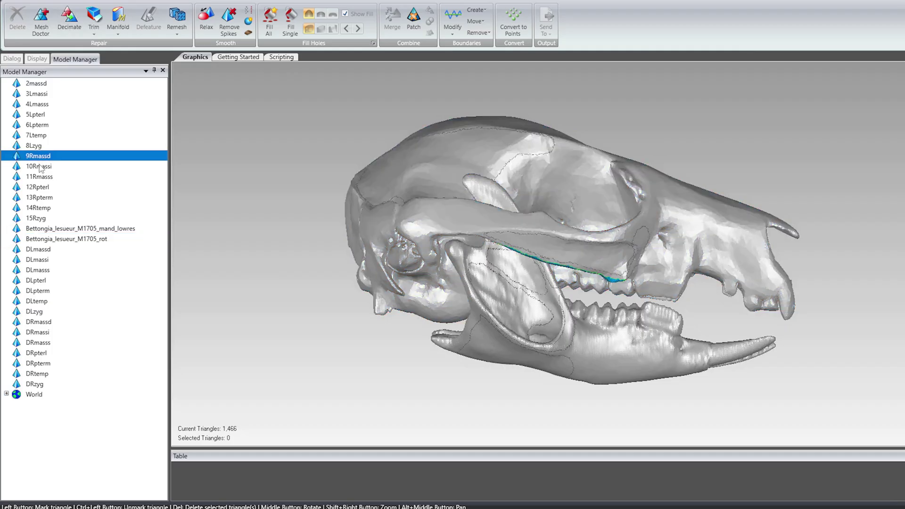
Show the 10Rmassi, 11Rmasss and 14Rtemp attachment surfaces and rotate to inspect the muscles
click(40, 168)
click(39, 178)
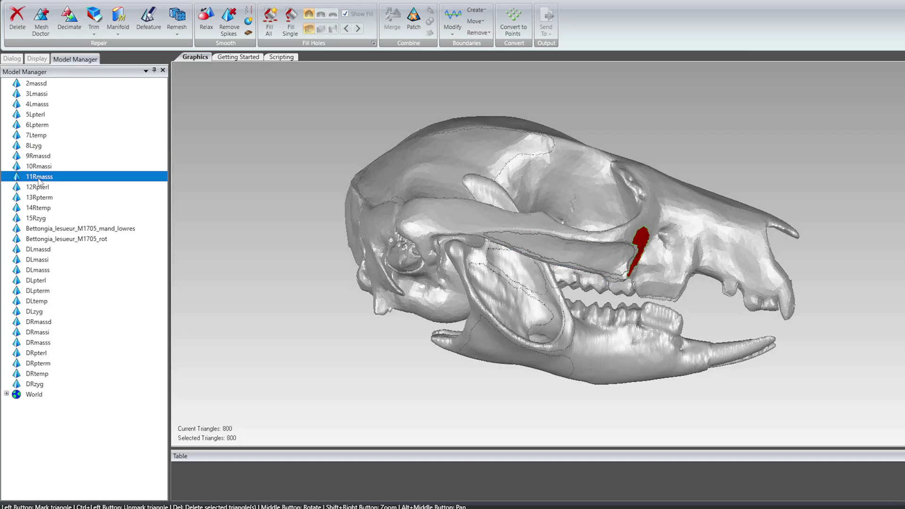
click(42, 208)
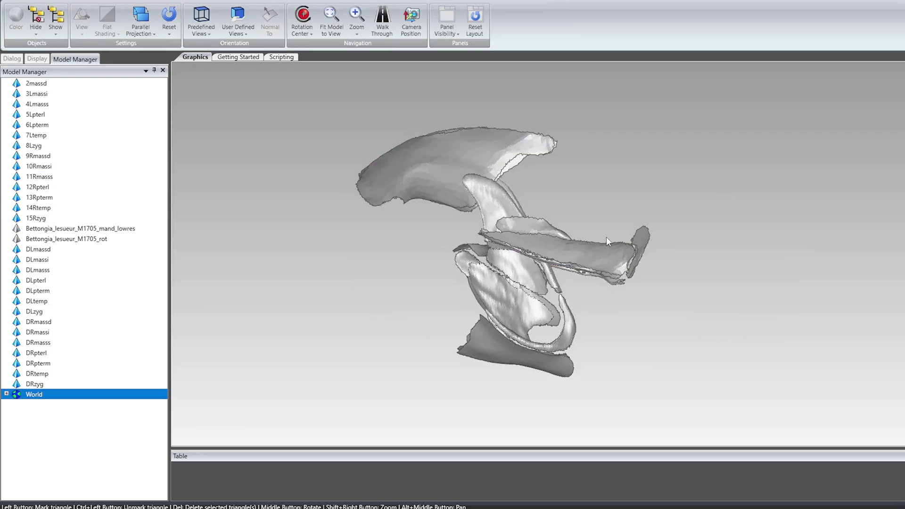
drag(606, 236, 614, 303)
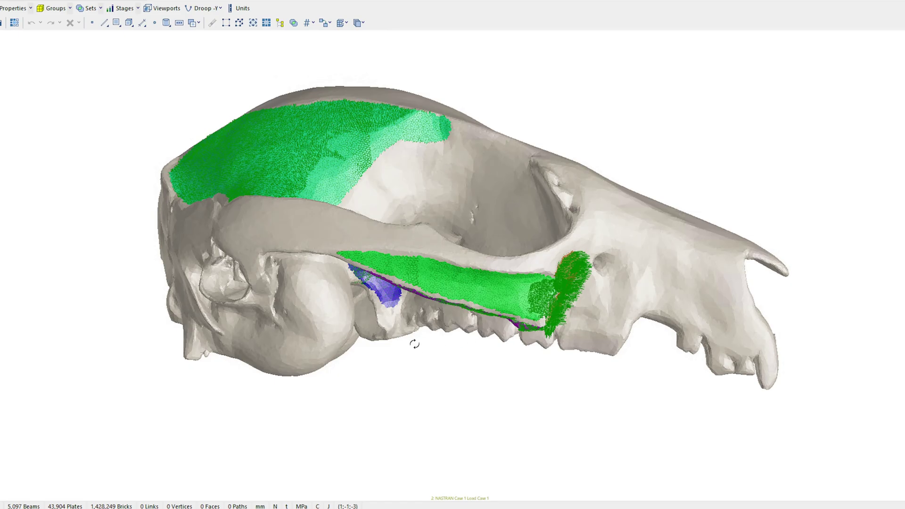
Orbit and zoom the loaded skull round to its underside and back to a side view
drag(375, 343, 442, 348)
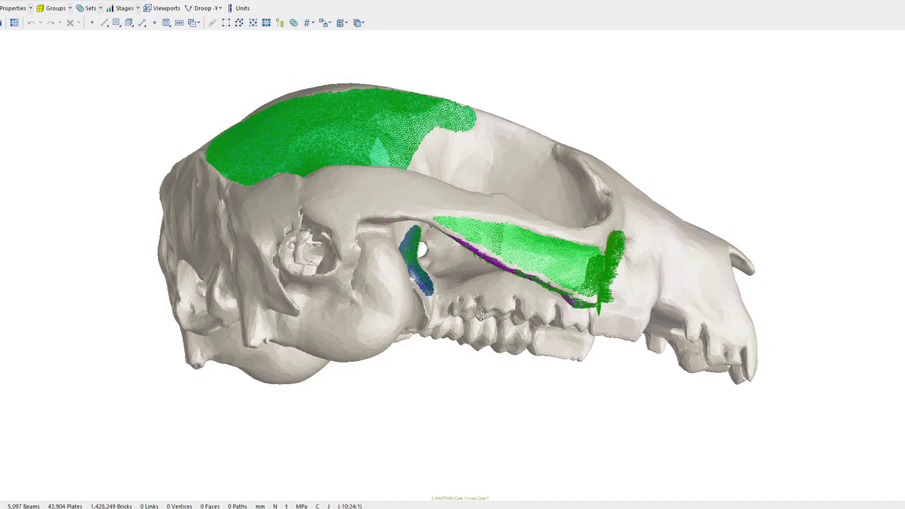
drag(482, 315, 384, 236)
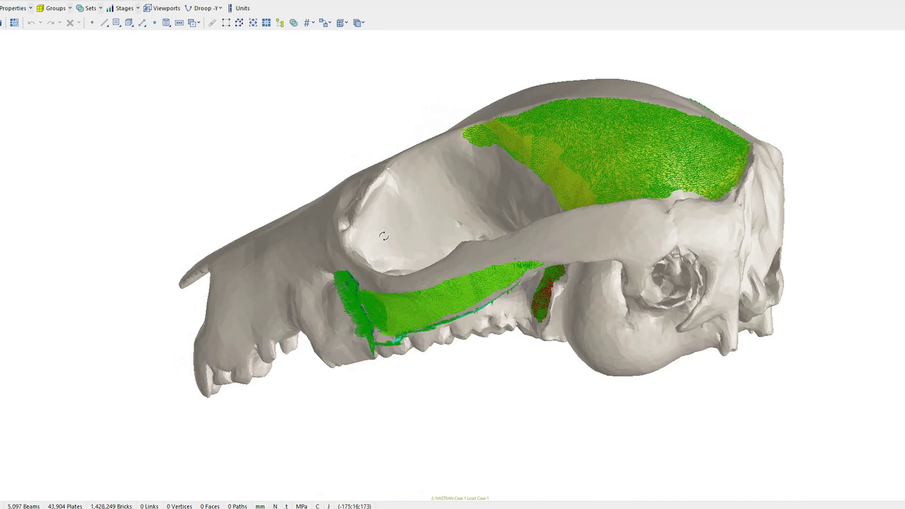
drag(447, 235, 455, 184)
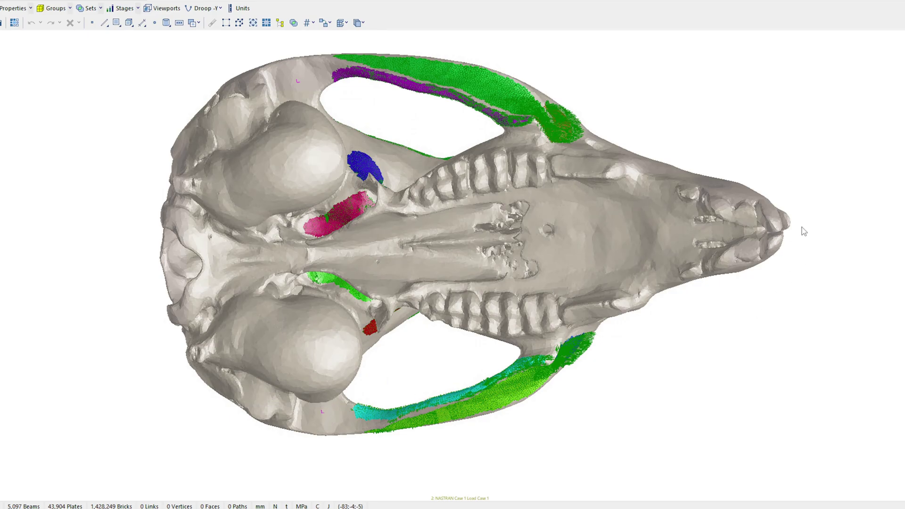
scroll(804, 231, up, 5)
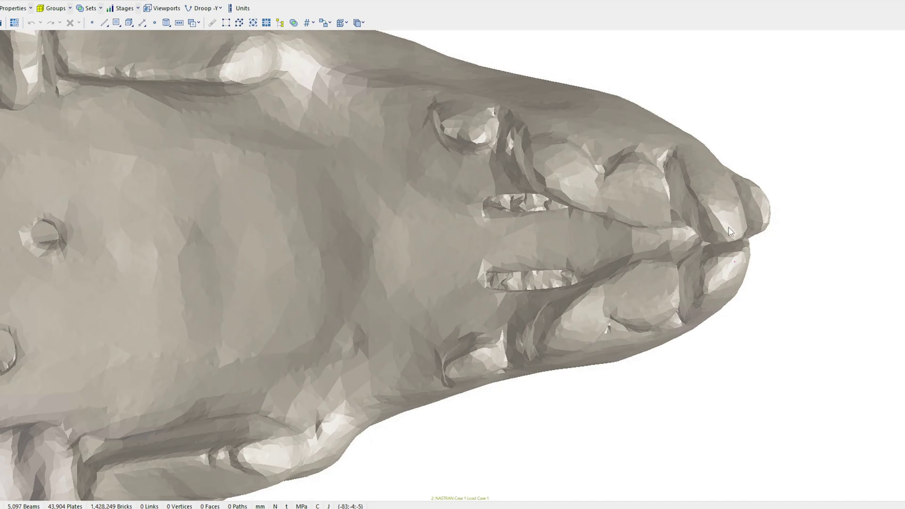
scroll(635, 194, down, 8)
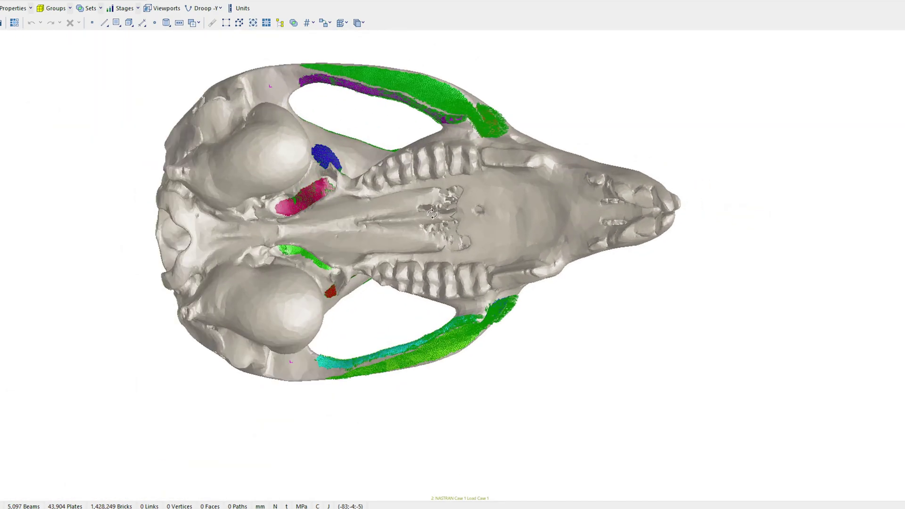
drag(434, 211, 431, 222)
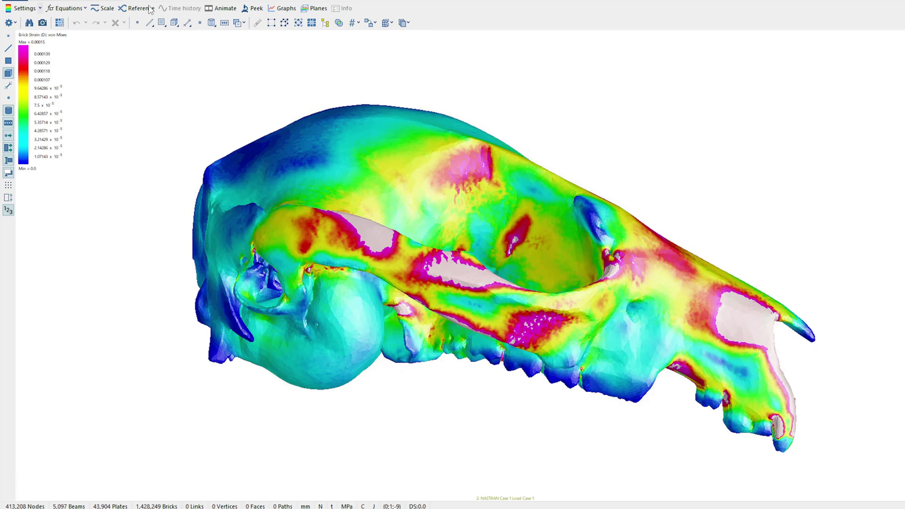
click(252, 9)
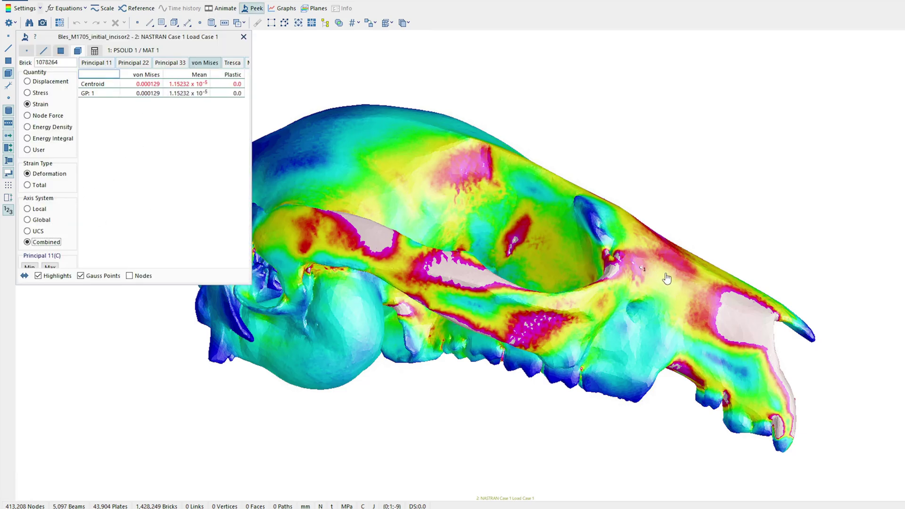
key(Escape)
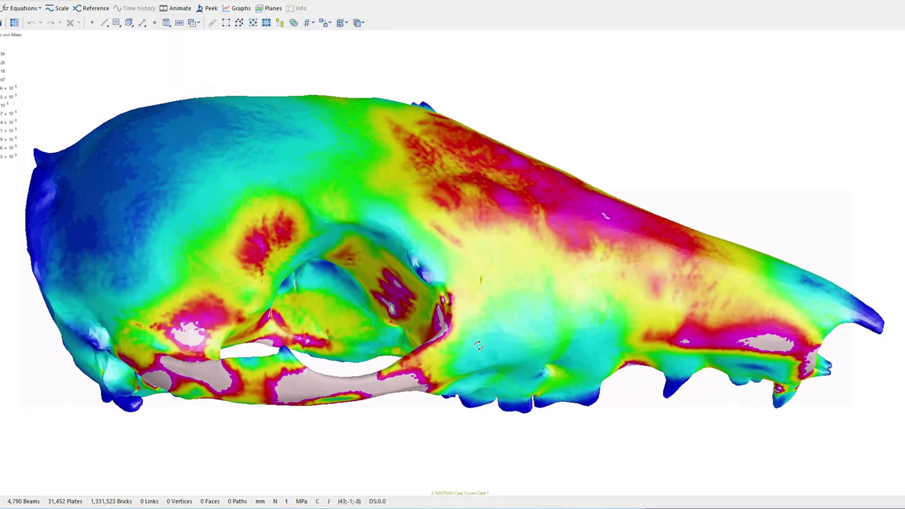
drag(478, 346, 546, 246)
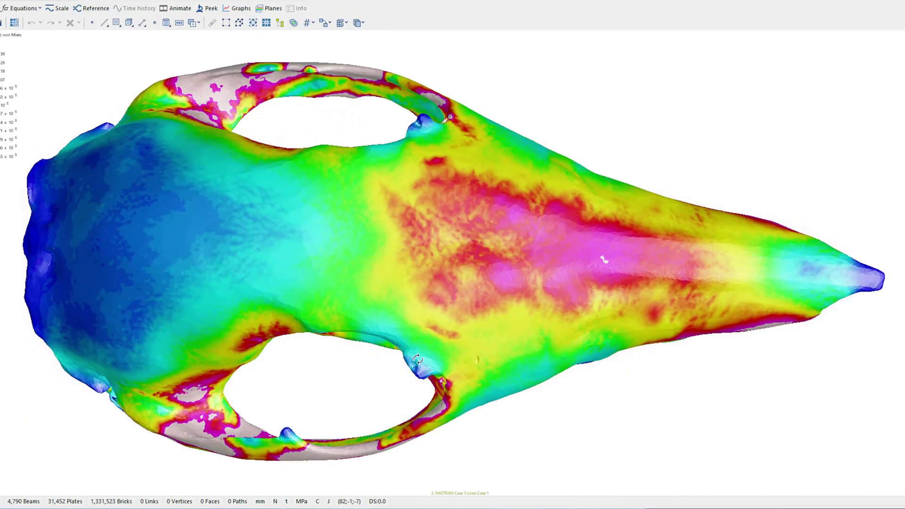
Rotate the skull to a side view and set the displacement scale to 10%
drag(417, 326, 456, 267)
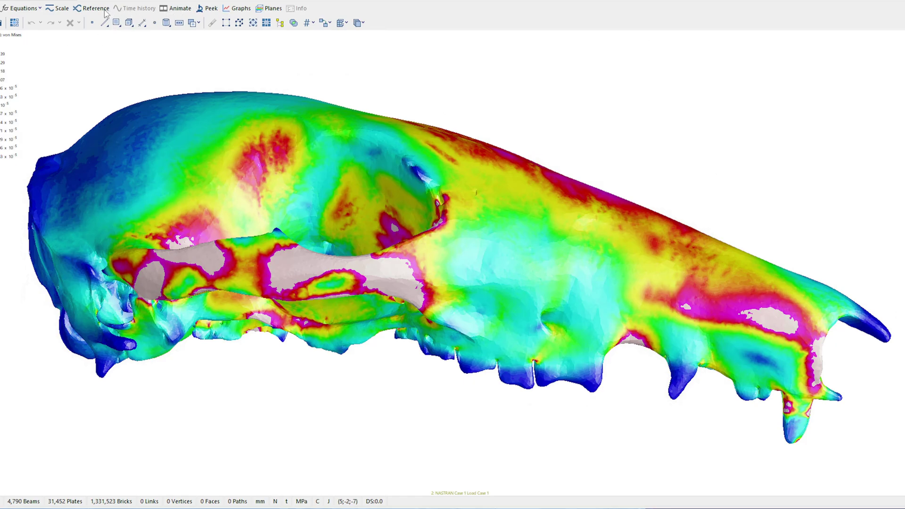
click(62, 9)
click(477, 197)
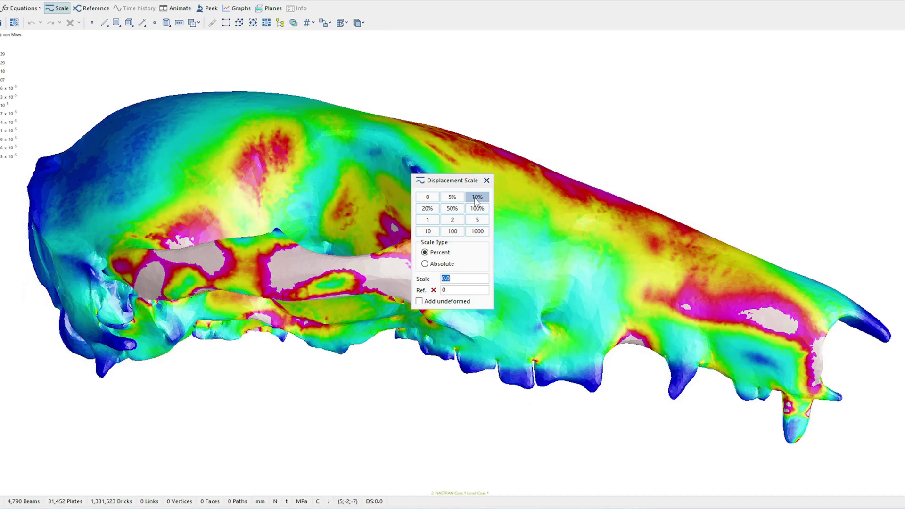